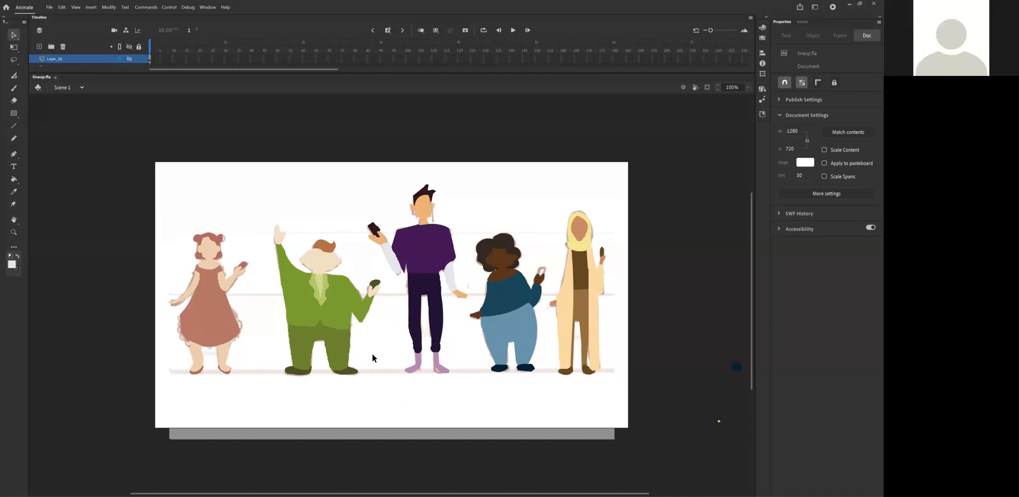
- Examine the green-suited character's outlines up close
click(14, 232)
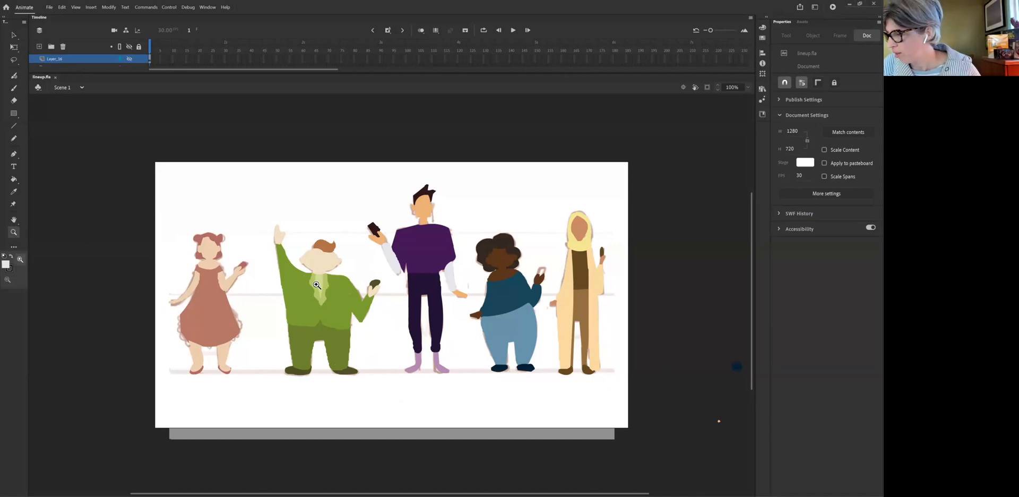
click(290, 272)
click(409, 320)
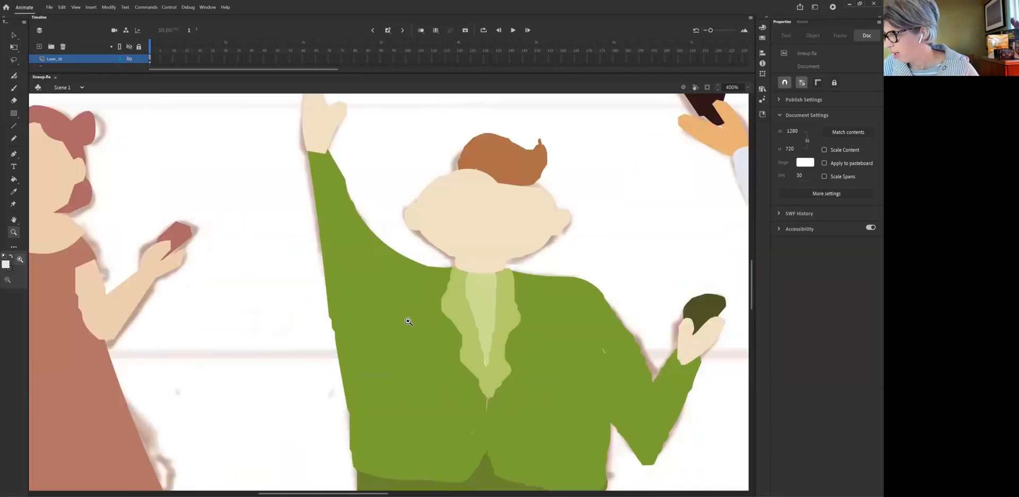
click(14, 37)
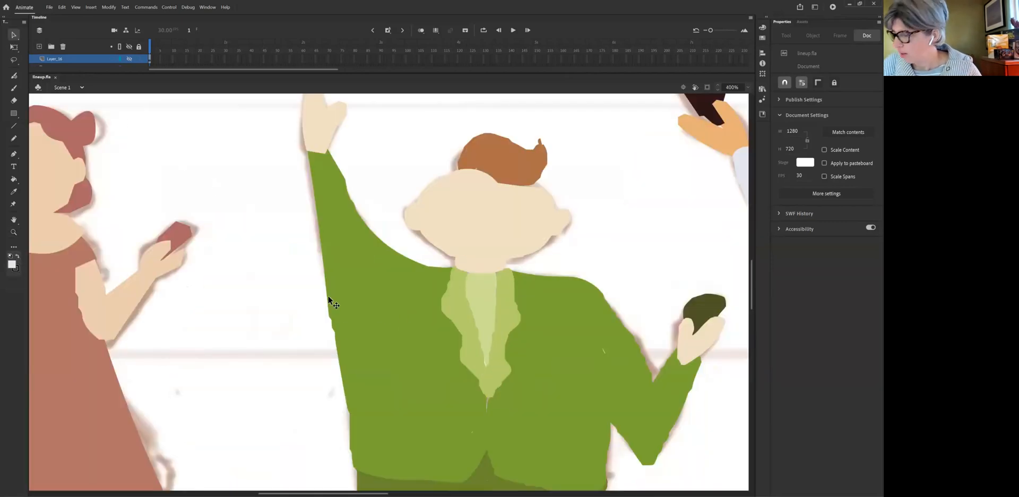
click(13, 37)
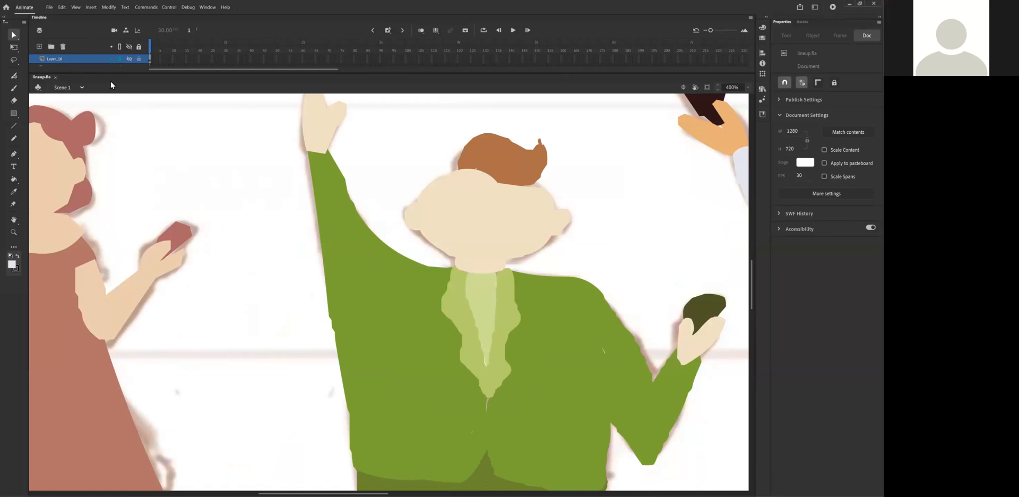
- Enlarge the timeline to list all layers, and hide Folder_2 through Folder_5 while keeping Folder_1 visible
drag(116, 73, 118, 190)
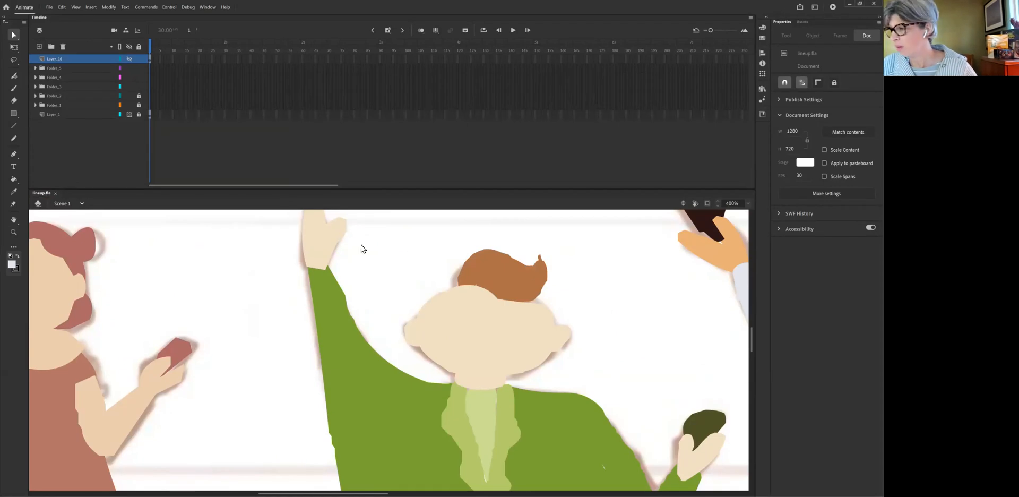
drag(589, 361, 223, 393)
drag(482, 366, 494, 391)
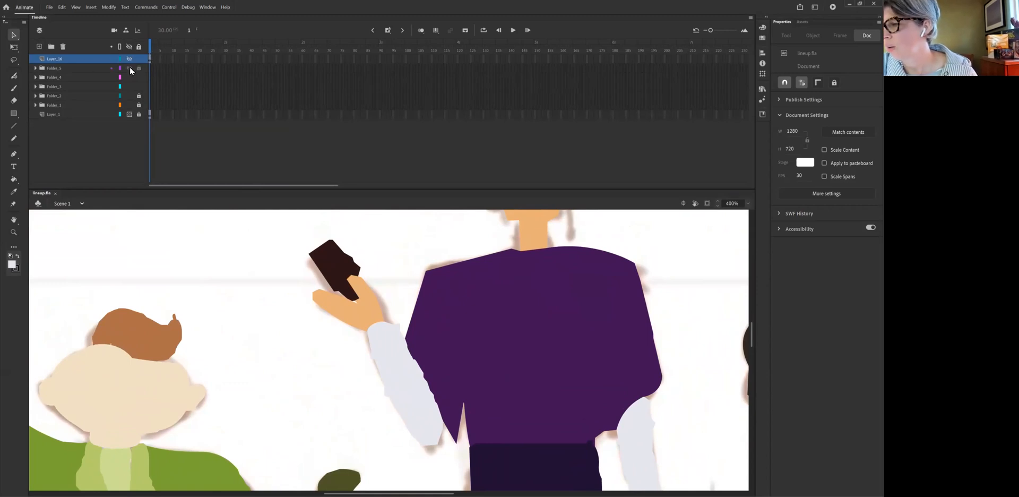
key(z)
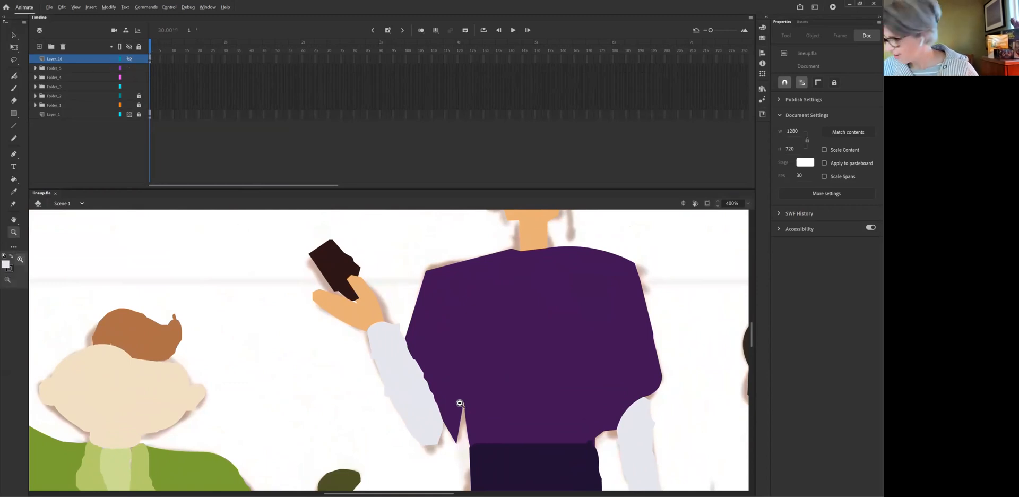
alt+click(469, 406)
alt+click(469, 406)
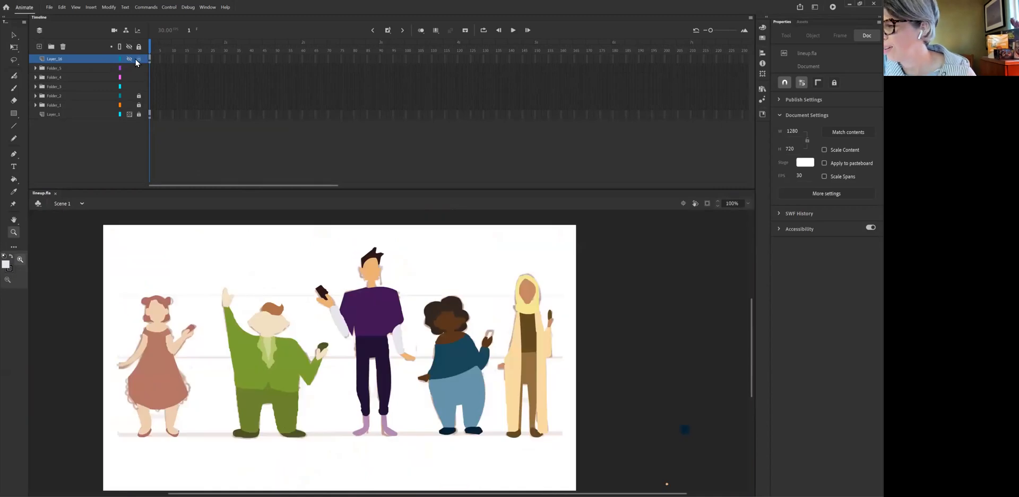
drag(130, 63, 136, 107)
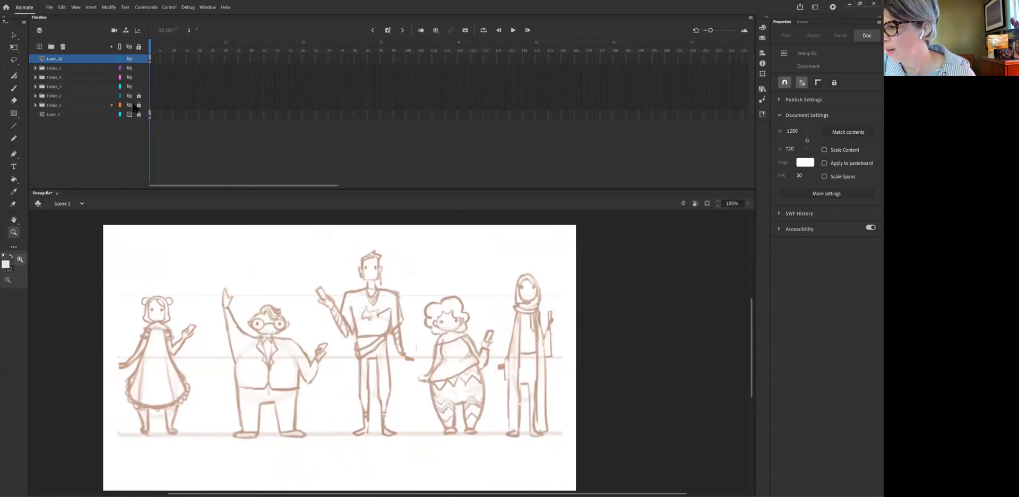
click(129, 105)
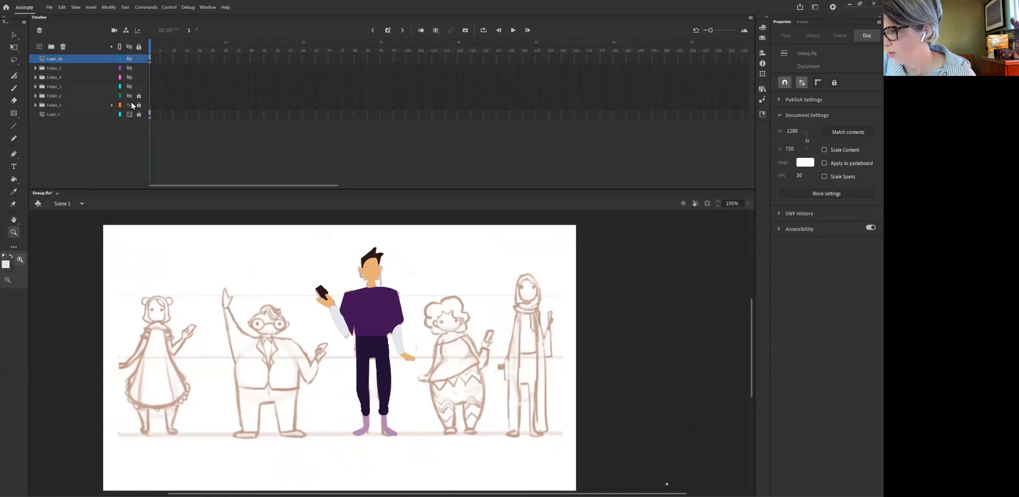
- Expand Folder_1 and lock every layer except this folder and its two layers, framing the purple-shirted character
drag(315, 242, 444, 395)
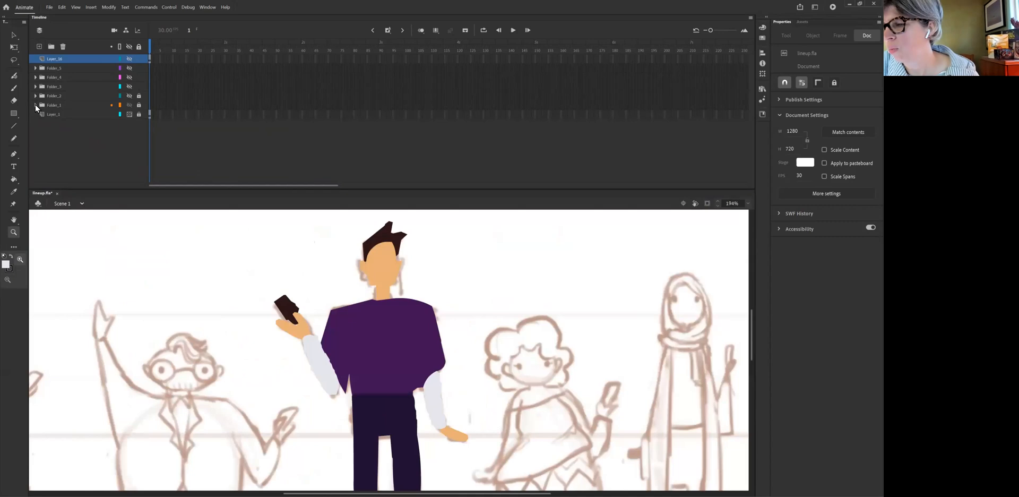
click(35, 105)
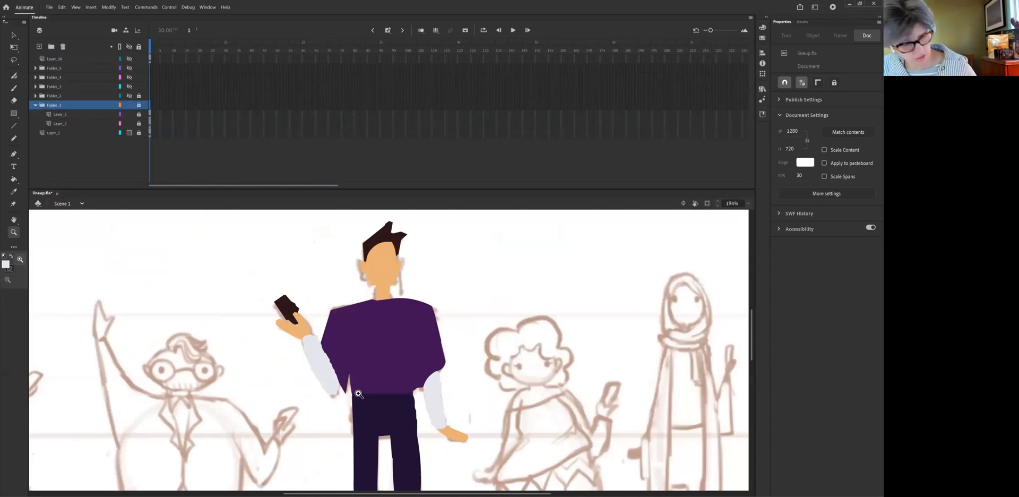
drag(254, 256, 507, 447)
drag(480, 348, 403, 412)
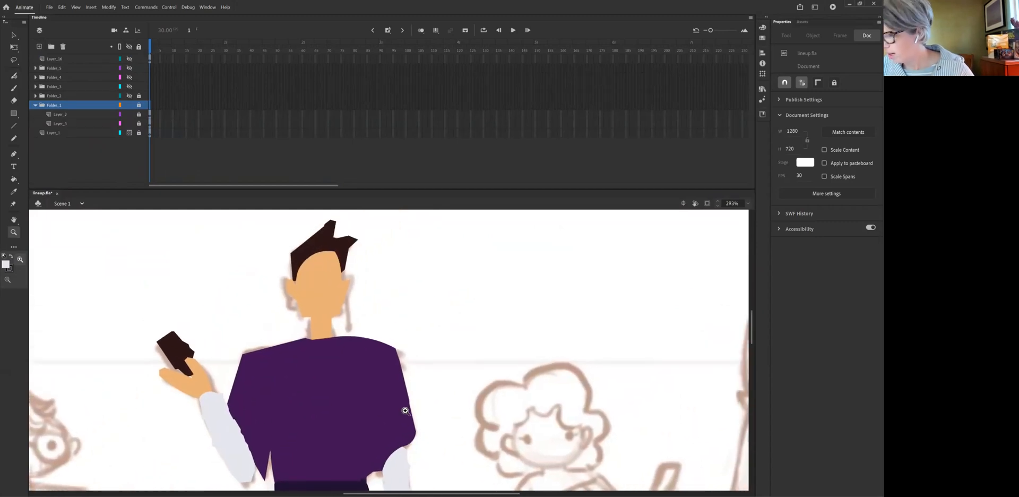
click(14, 35)
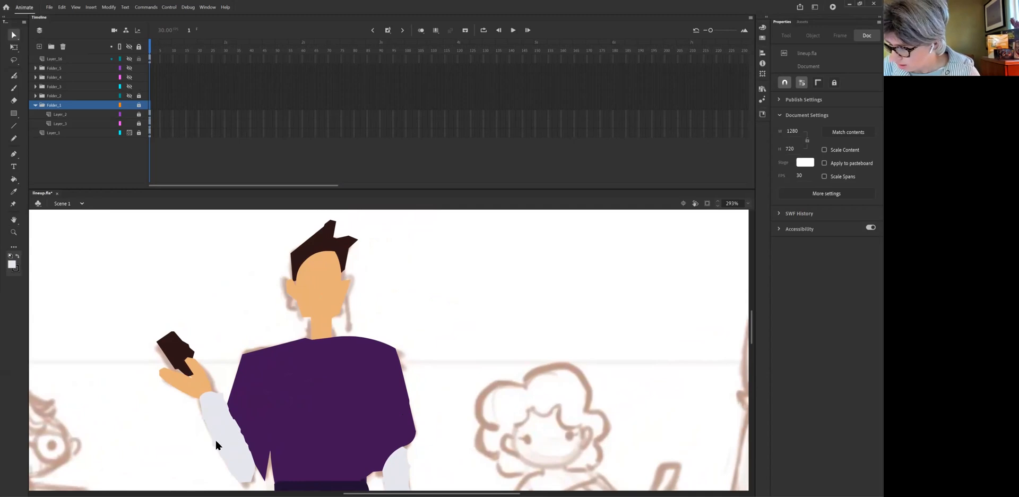
click(141, 122)
click(140, 116)
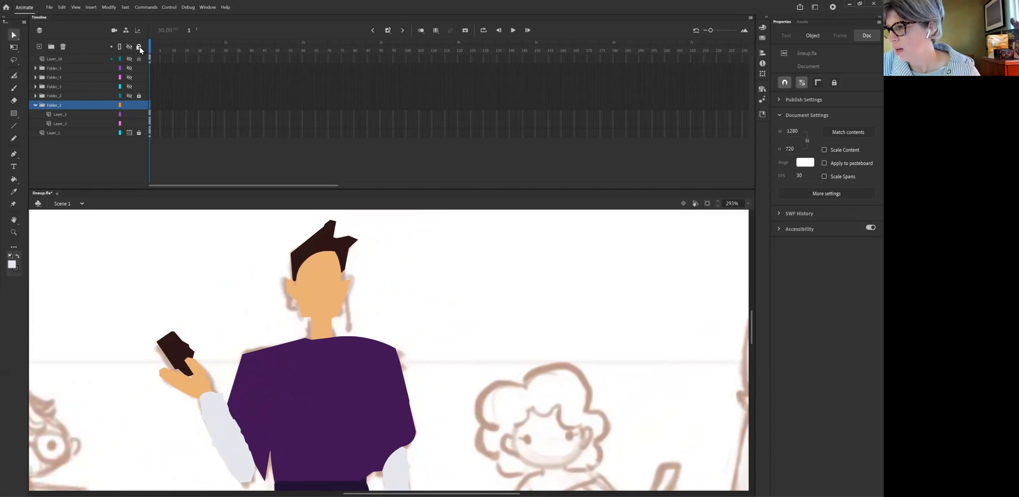
alt+click(138, 105)
click(139, 114)
- Display the anchor points along the raised arm's sleeve beside the purple shirt
click(207, 427)
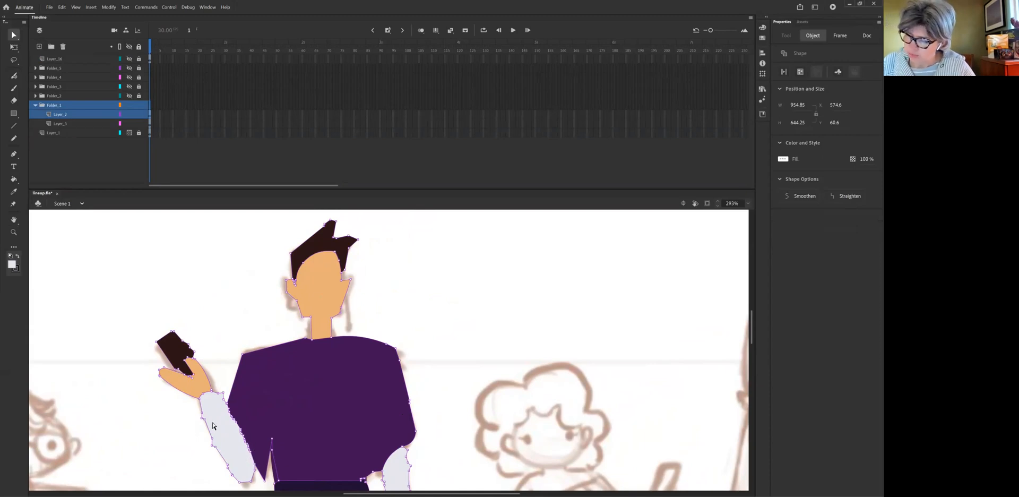
click(215, 464)
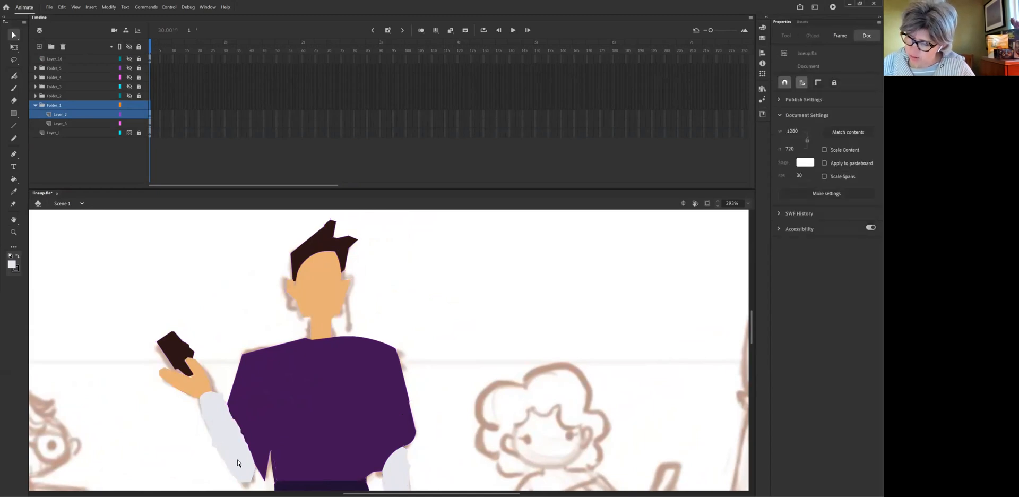
click(229, 468)
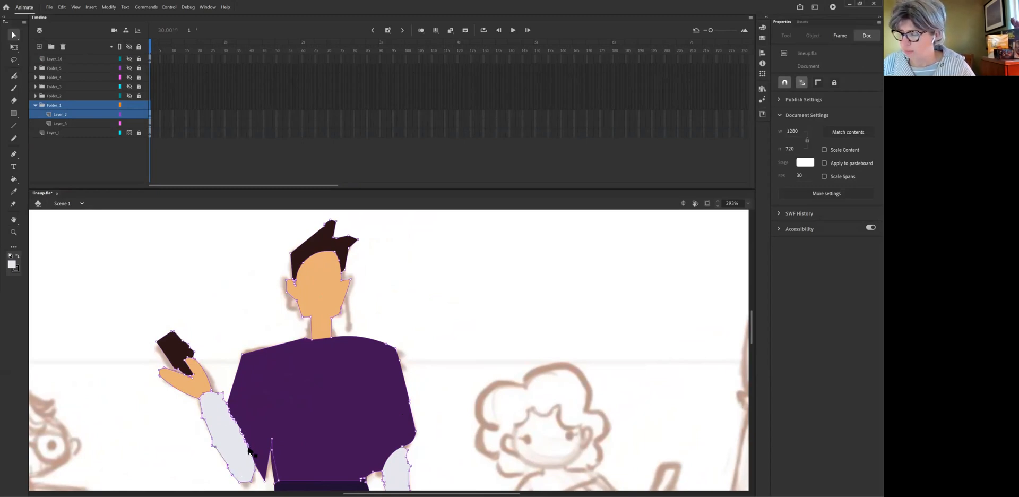
click(186, 445)
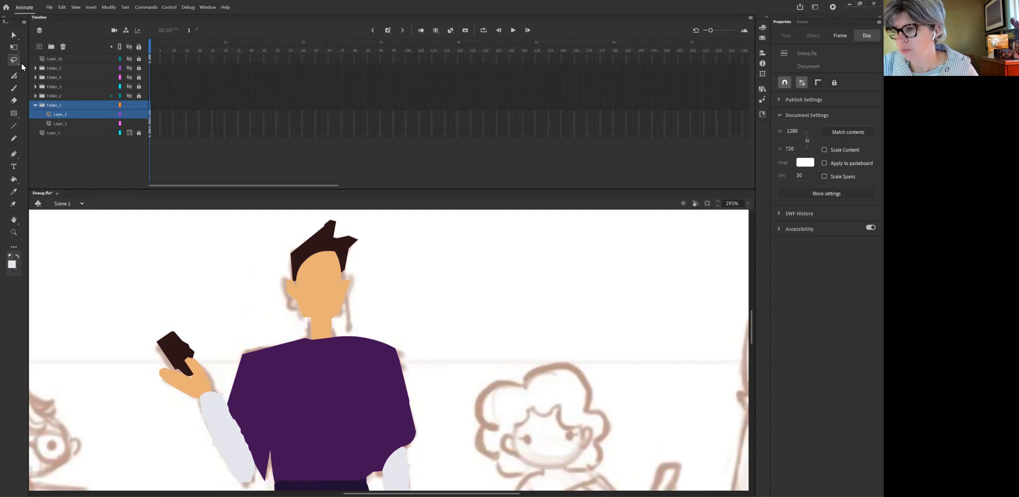
mouse_move(225, 409)
mouse_down()
mouse_move(227, 431)
mouse_move(254, 465)
mouse_move(238, 417)
mouse_up()
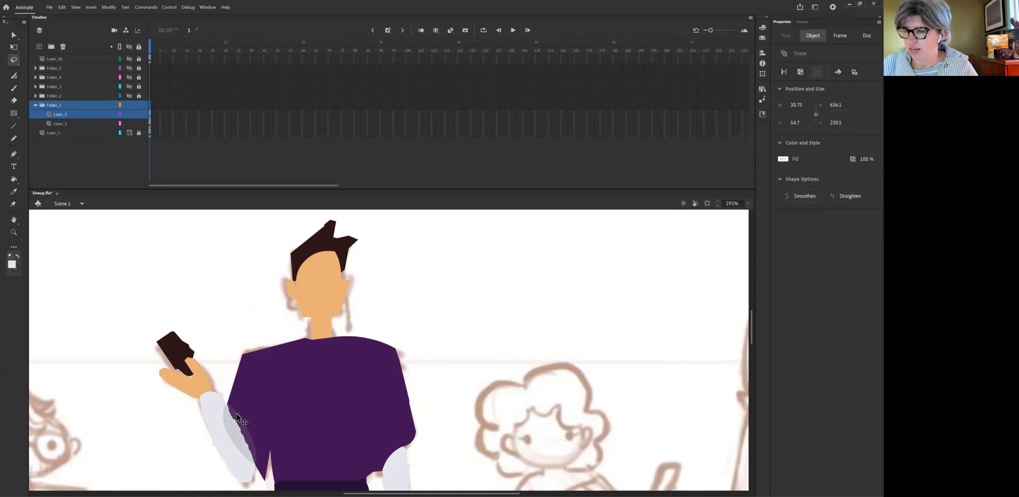
click(15, 36)
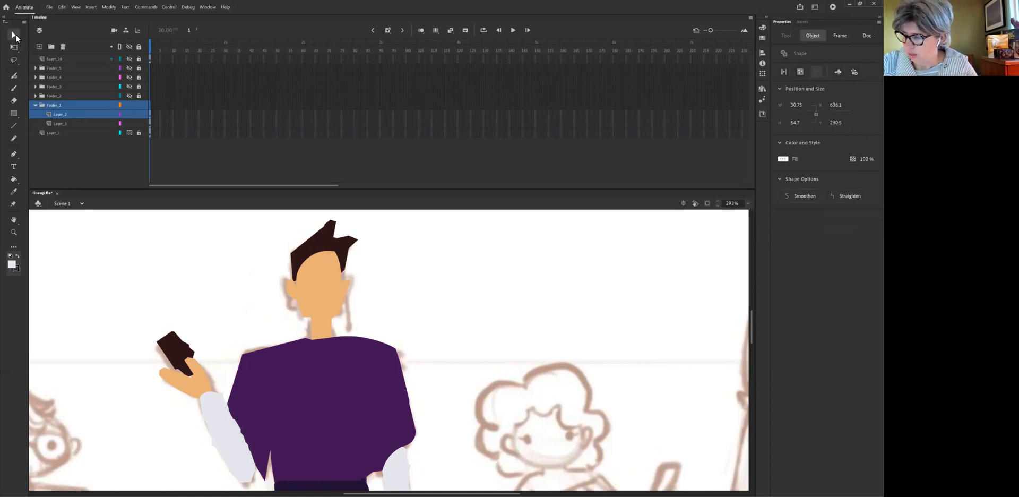
click(15, 34)
click(35, 35)
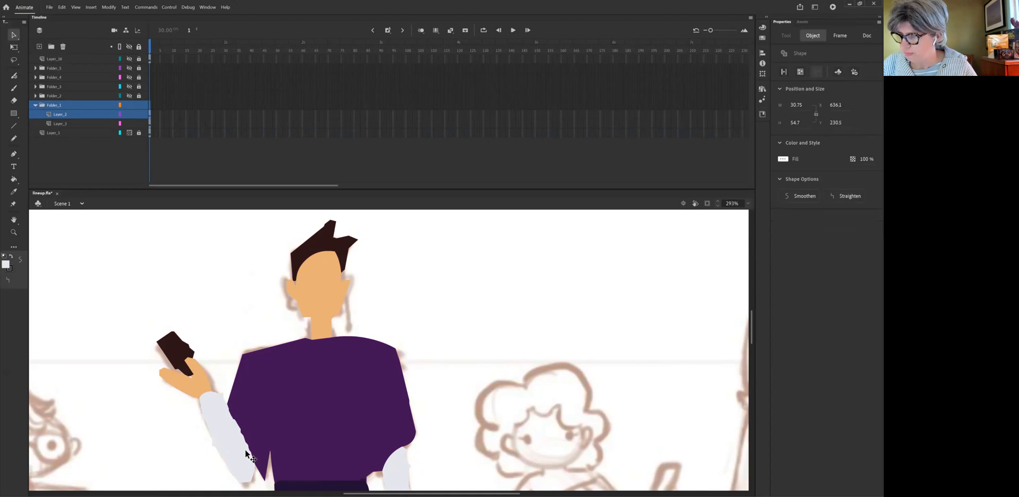
- Lasso the jagged edge between the raised arm's sleeve and the purple shirt, and smooth that selection
click(14, 60)
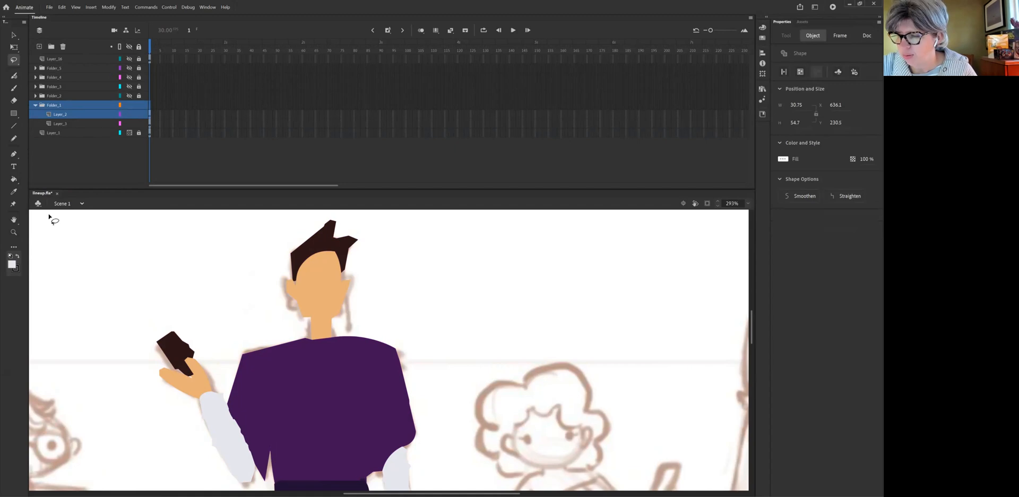
click(236, 415)
mouse_move(235, 415)
mouse_down()
mouse_move(242, 454)
mouse_move(246, 429)
mouse_up()
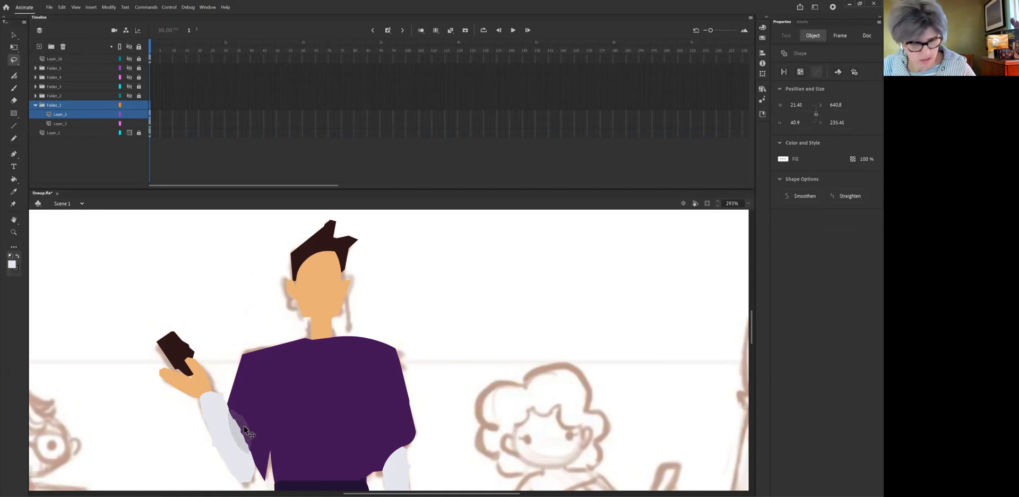
key(v)
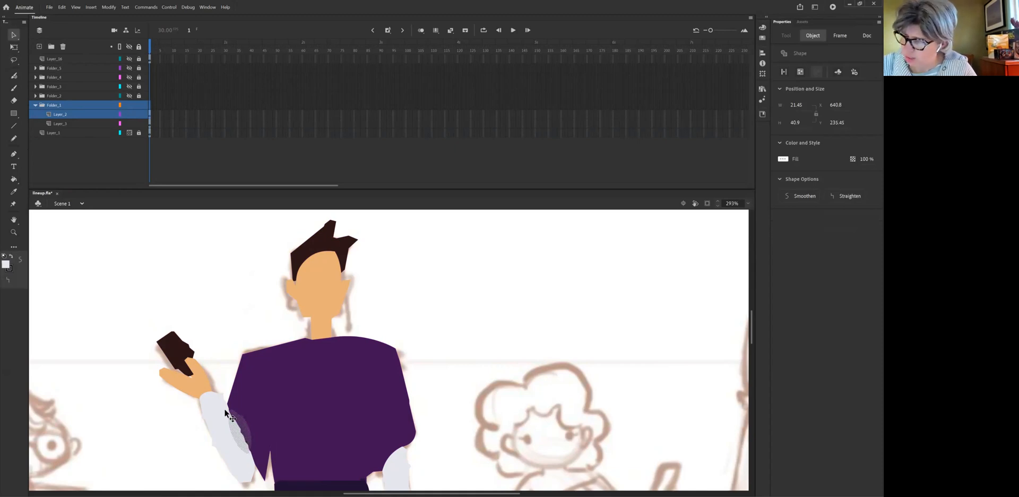
click(20, 259)
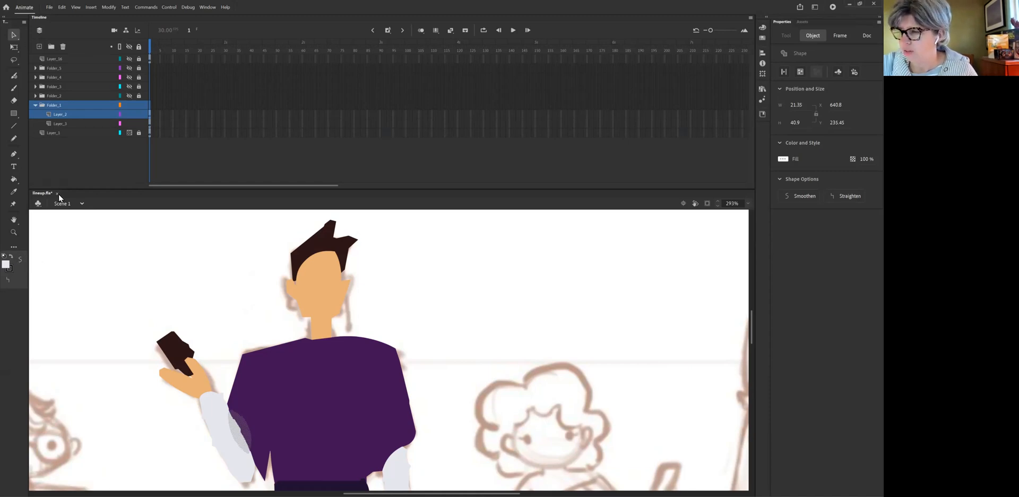
click(157, 230)
- Inspect the anchor points along the edge between sleeve and shirt with the Subselection tool
click(14, 34)
click(42, 46)
click(246, 441)
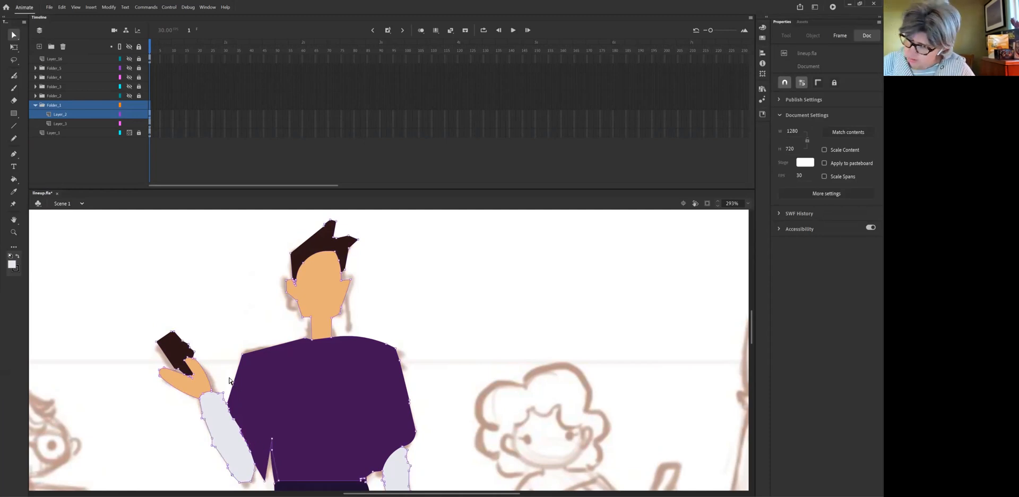
key(ctrl+shift+a)
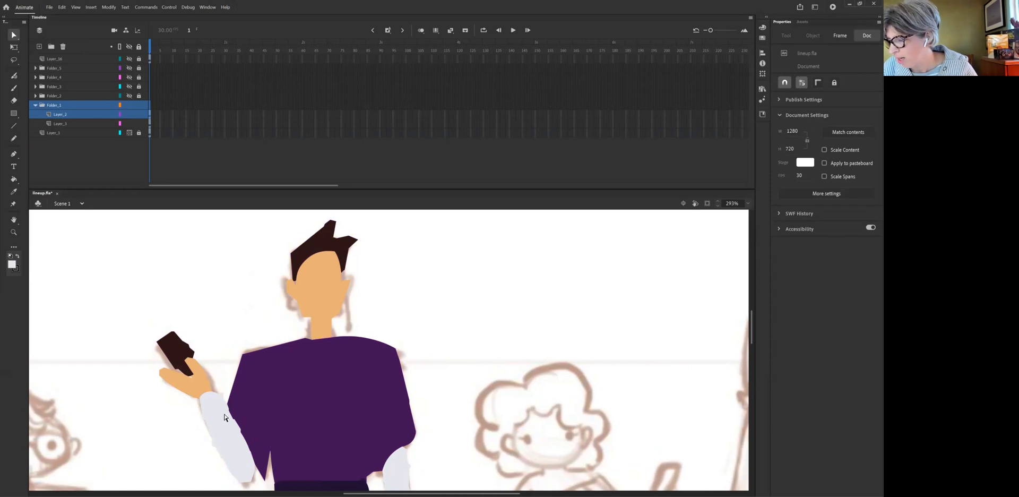
drag(221, 413, 255, 447)
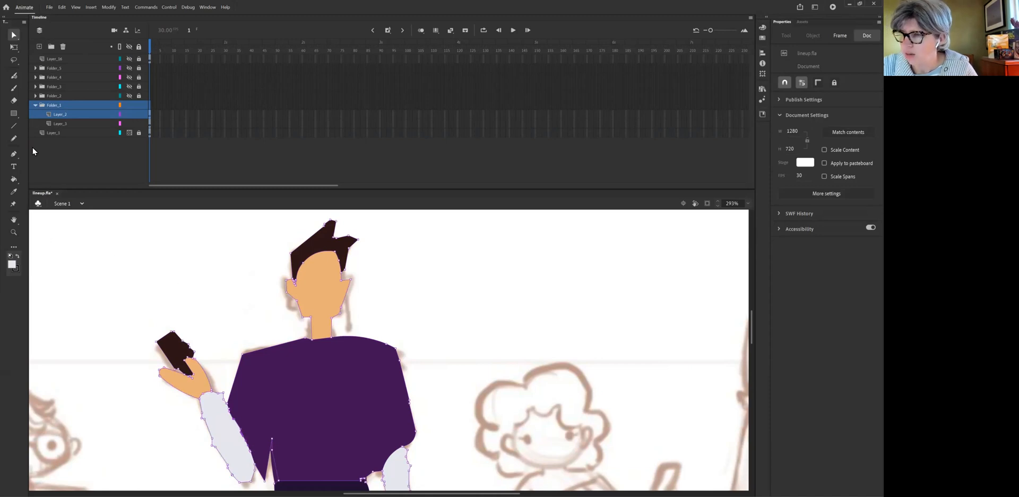
click(15, 36)
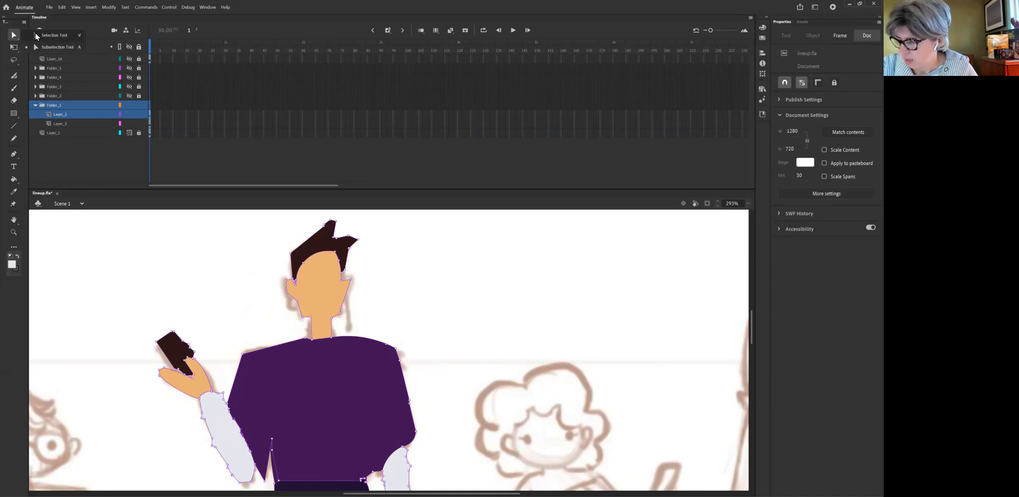
click(35, 35)
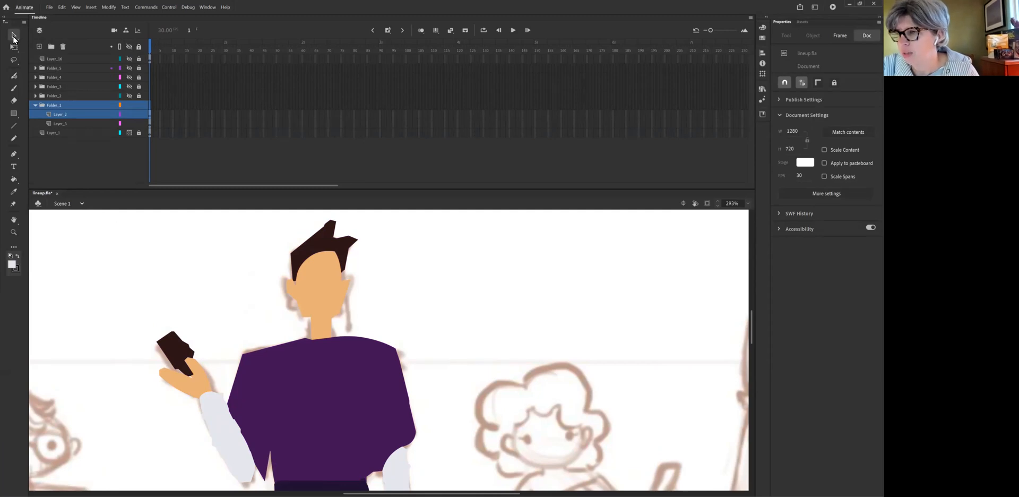
- Straighten the jagged edge between the raised arm's sleeve and the purple shirt by removing its surplus anchor points
drag(224, 412, 261, 459)
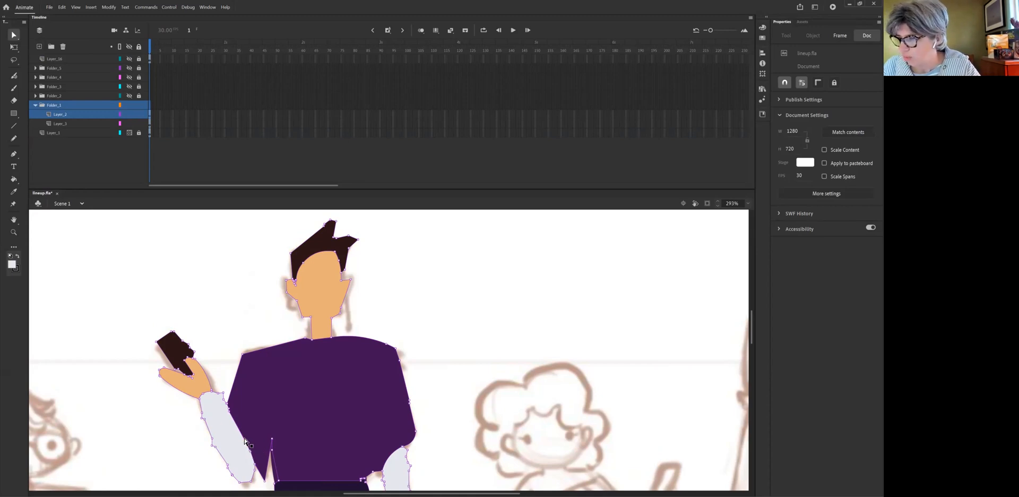
click(14, 38)
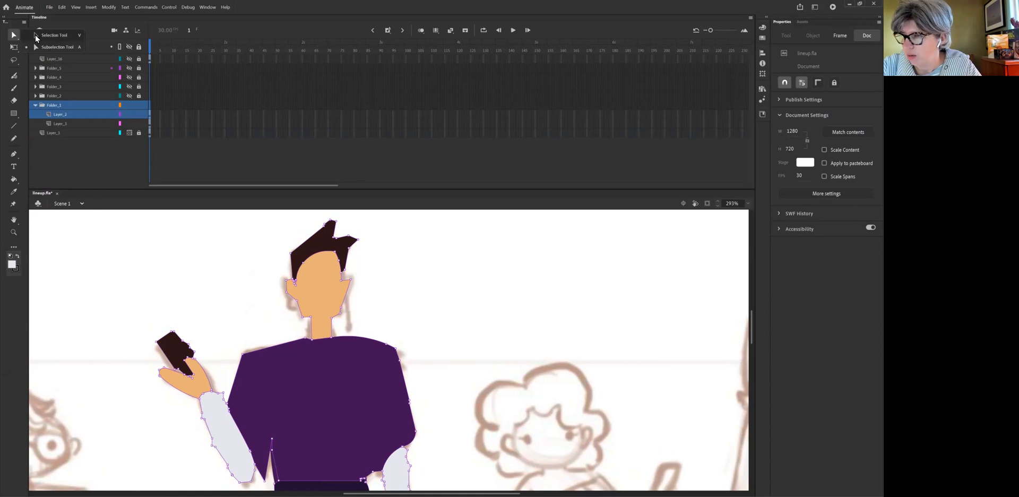
click(37, 35)
click(237, 436)
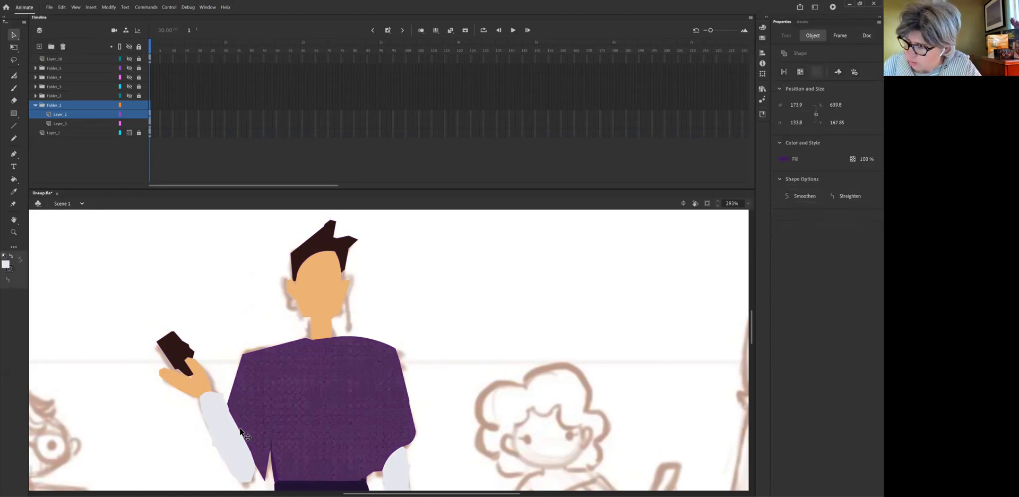
click(204, 459)
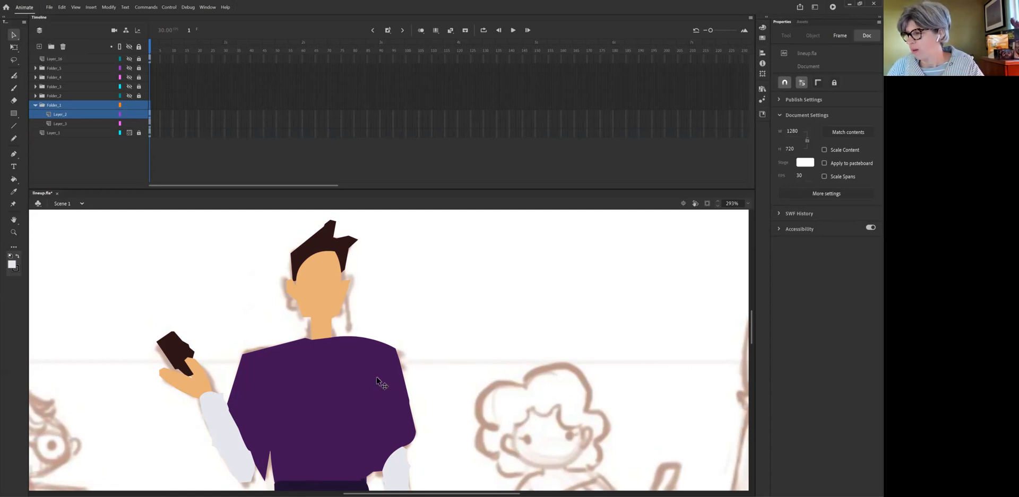
- Bend the straight left edge of the purple-shirted figure's hair into a rounded outward curve
click(312, 243)
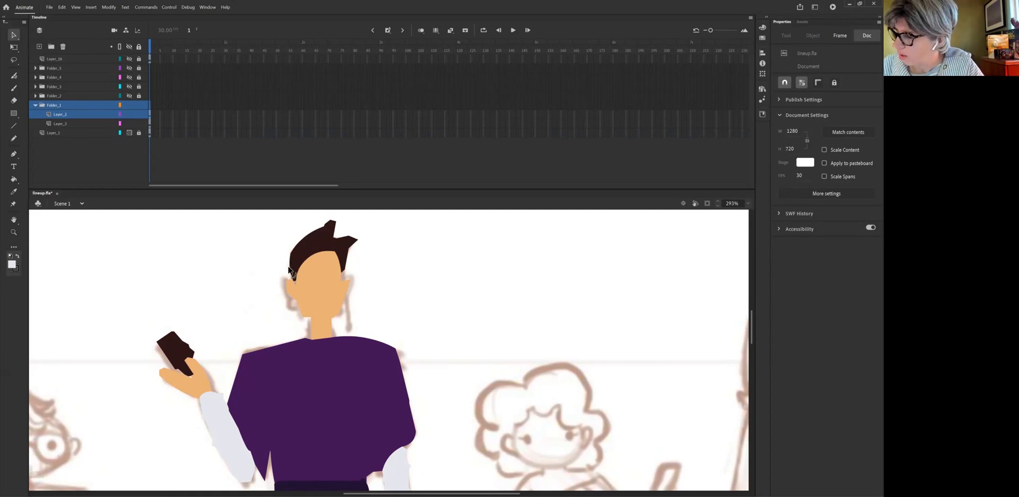
click(318, 234)
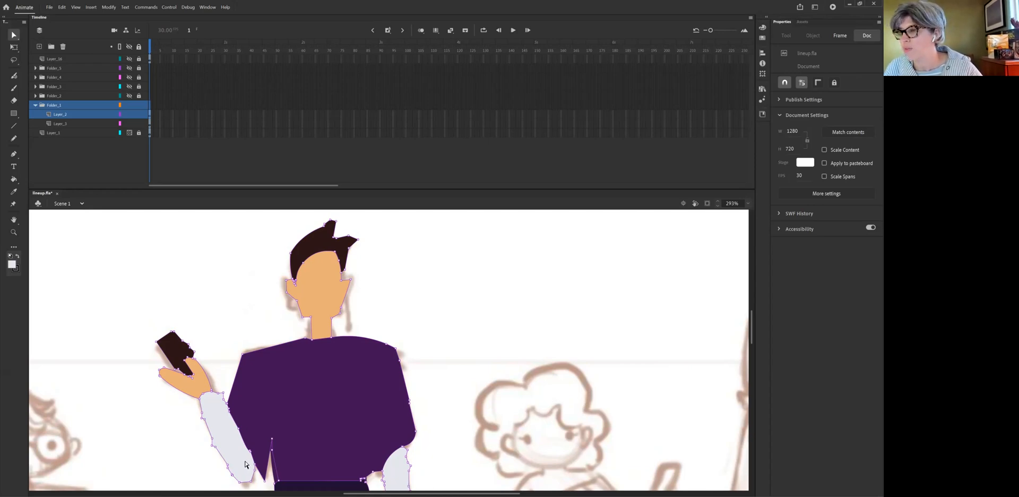
click(418, 362)
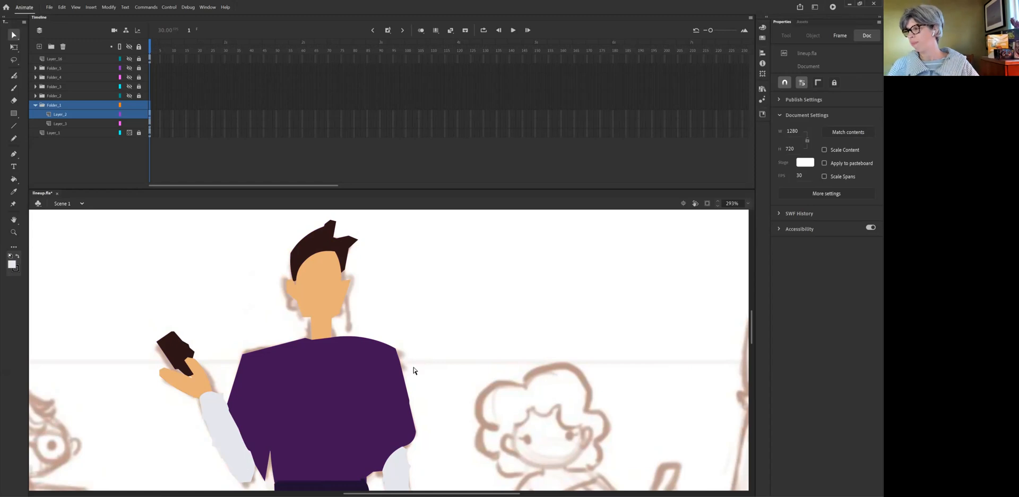
- Display the anchor points along the outline of the figure's dark trousers with the Subselection tool
drag(430, 428, 434, 284)
drag(432, 393, 420, 273)
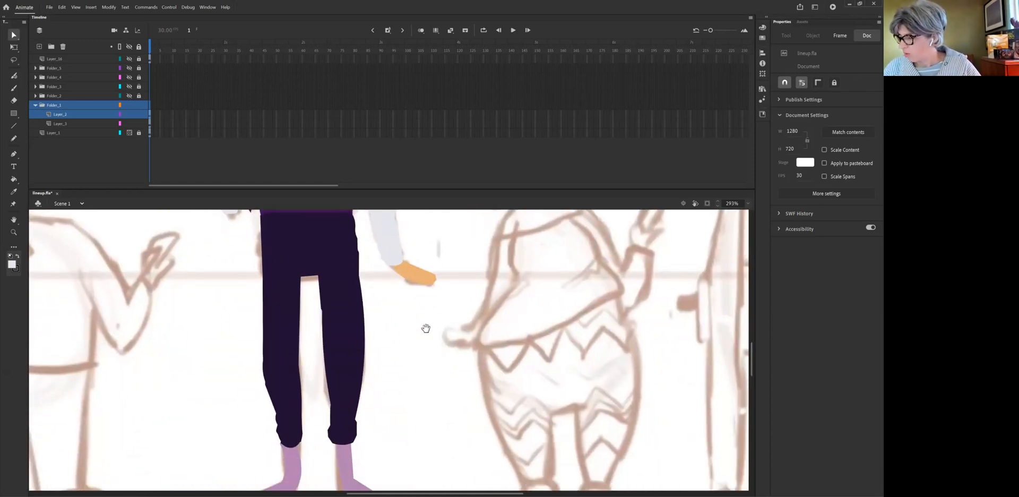
click(300, 407)
key(a)
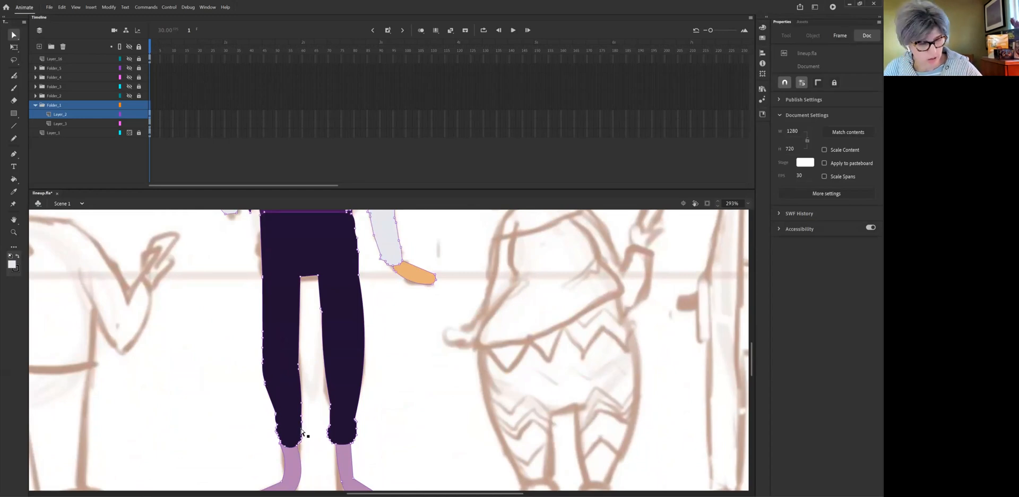
- Optimize the curves of the dark trousers' fill with an optimization strength of 73
key(v)
click(304, 426)
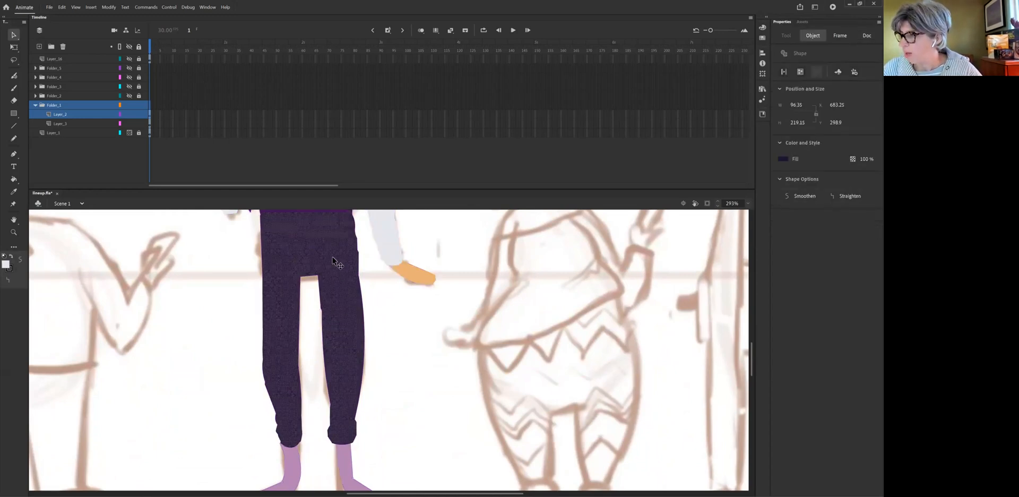
click(110, 8)
key(Escape)
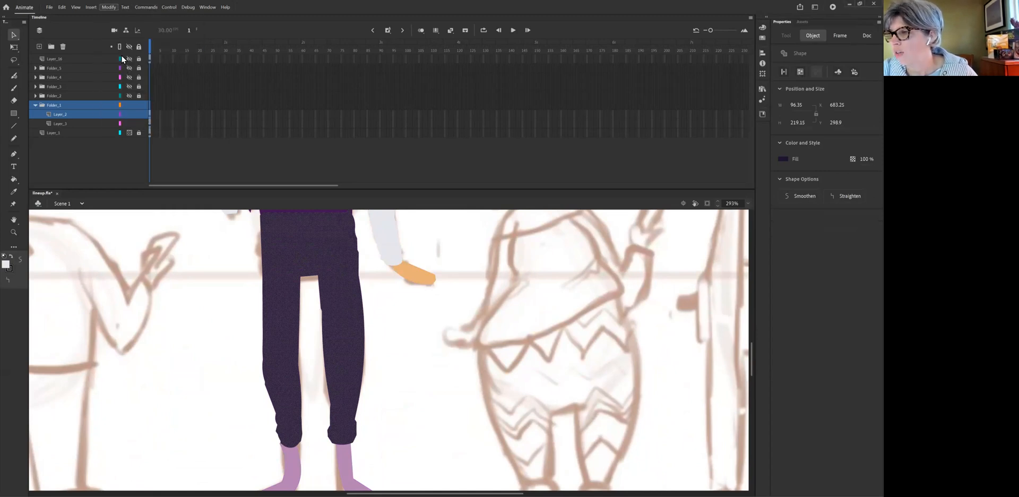
click(107, 7)
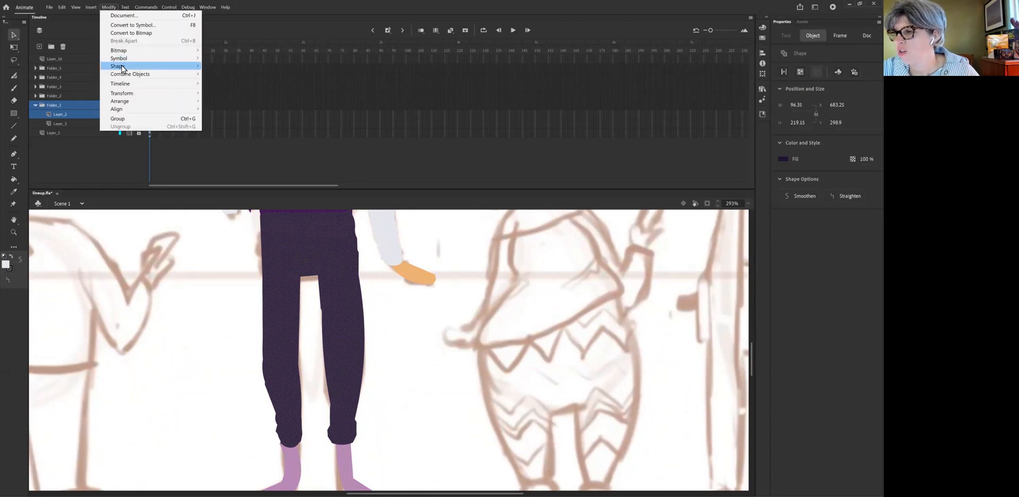
mouse_move(150, 68)
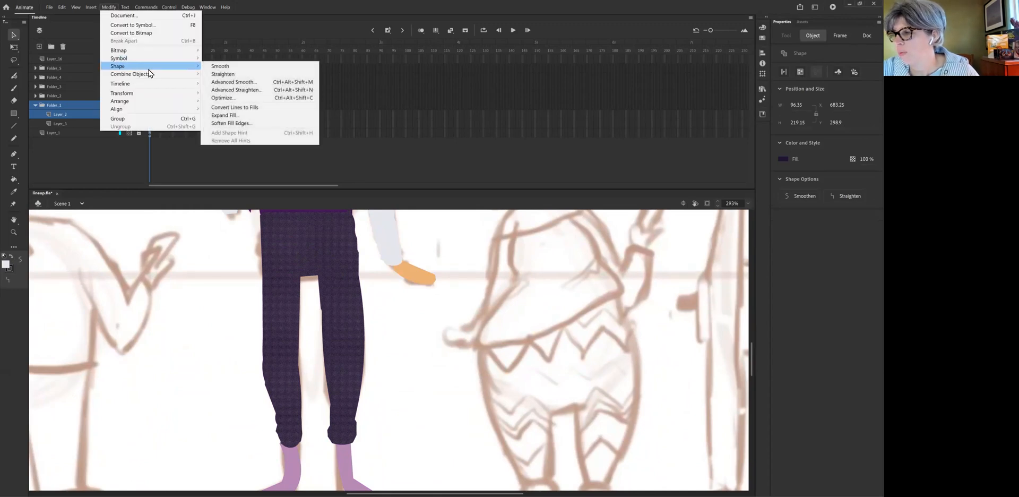
click(237, 99)
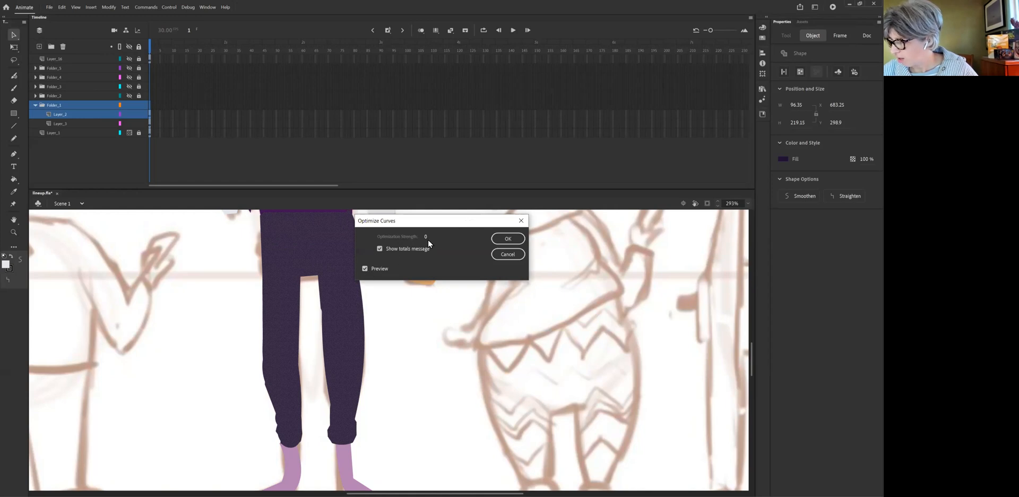
drag(427, 236, 435, 237)
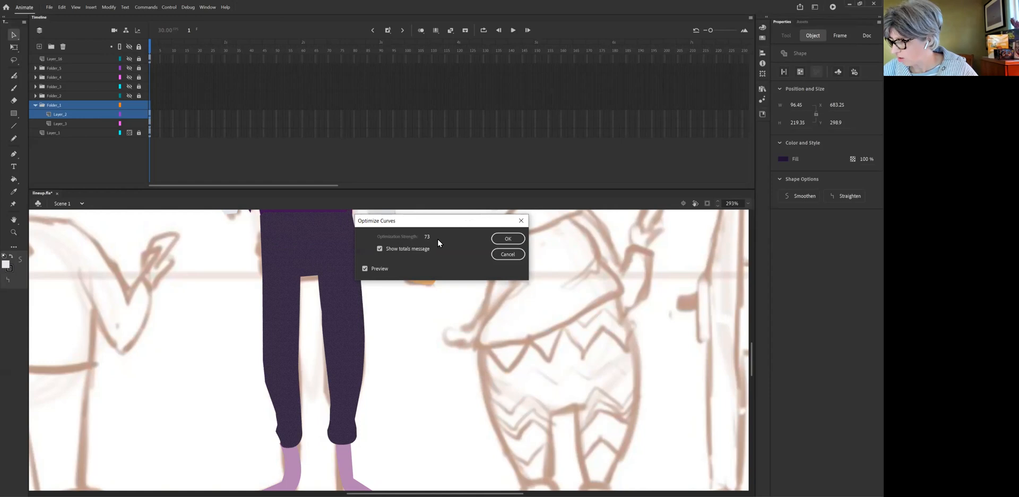
click(510, 239)
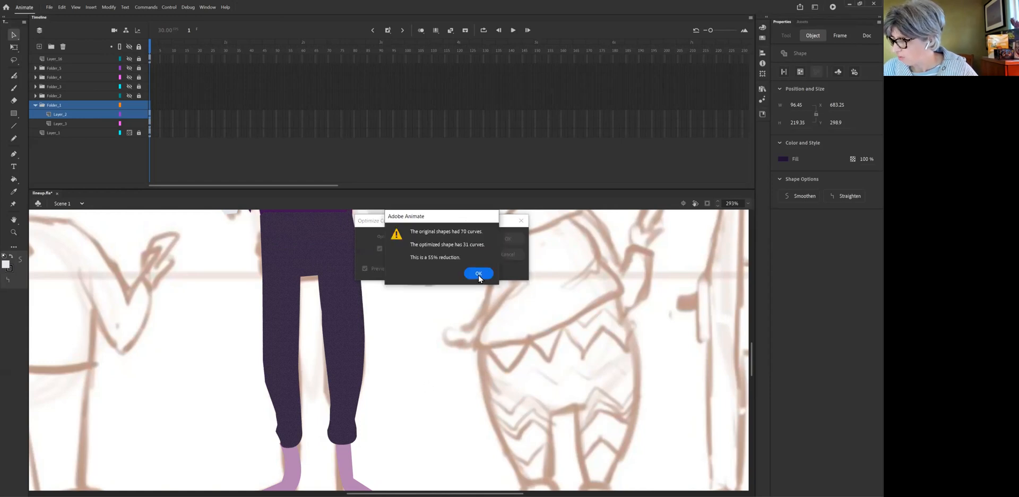
click(479, 273)
click(387, 362)
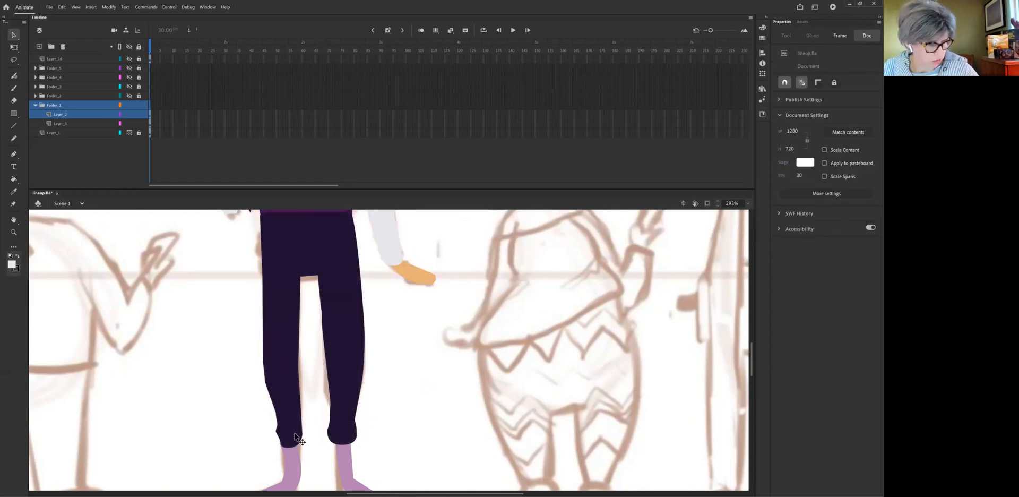
- Inspect the anchor points around the trousers' legs and cuffs, and zoom out to the whole character lineup
click(296, 448)
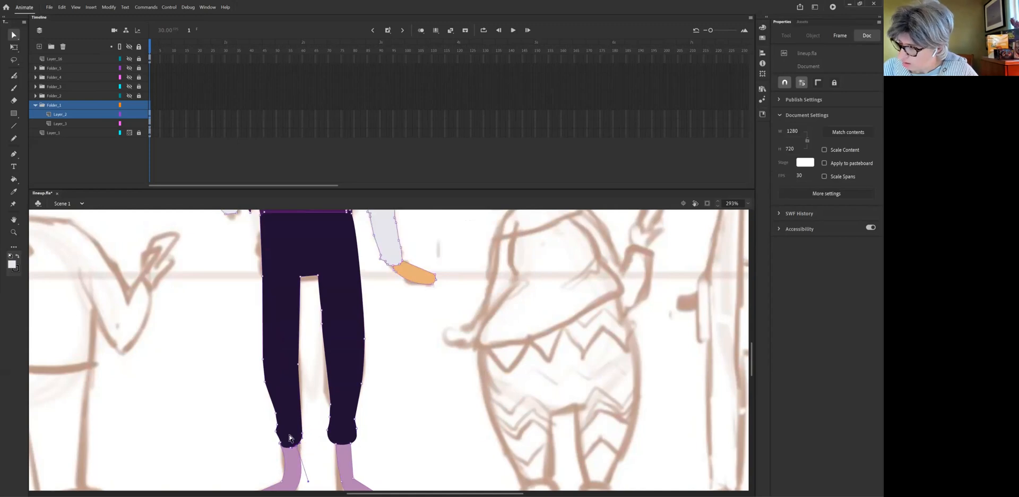
click(436, 414)
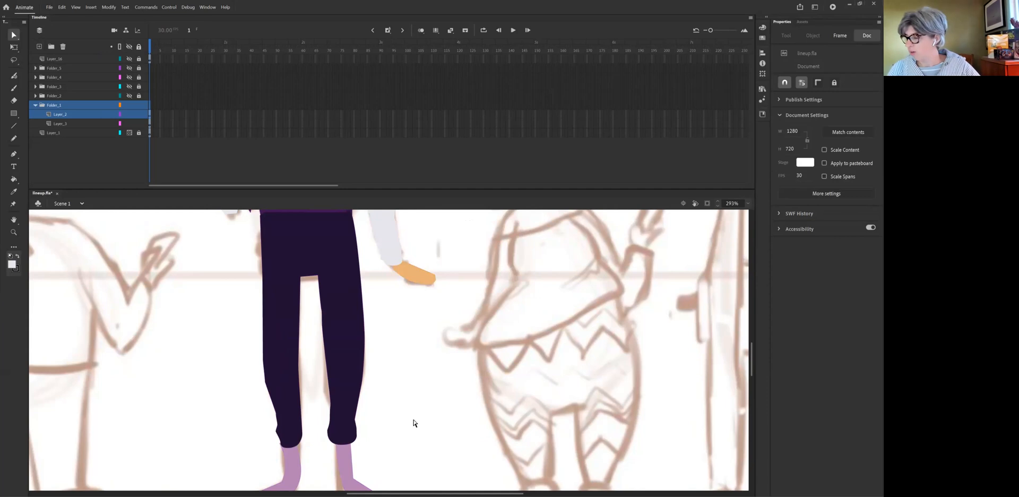
key(z)
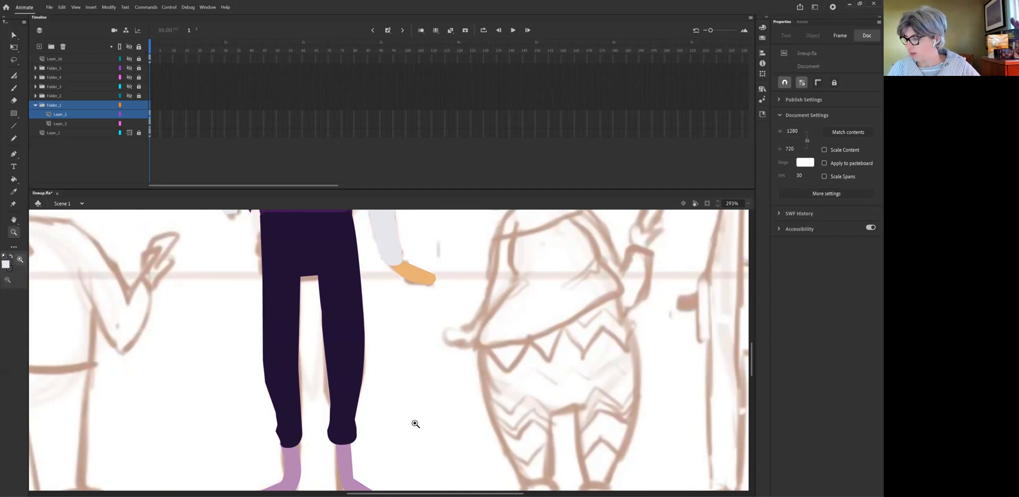
click(415, 424)
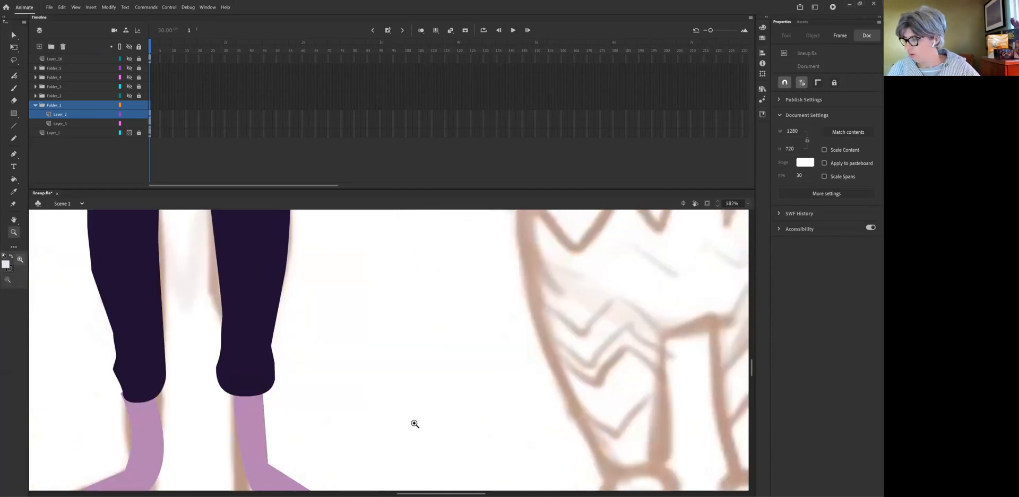
alt+click(415, 424)
alt+click(330, 298)
alt+click(329, 298)
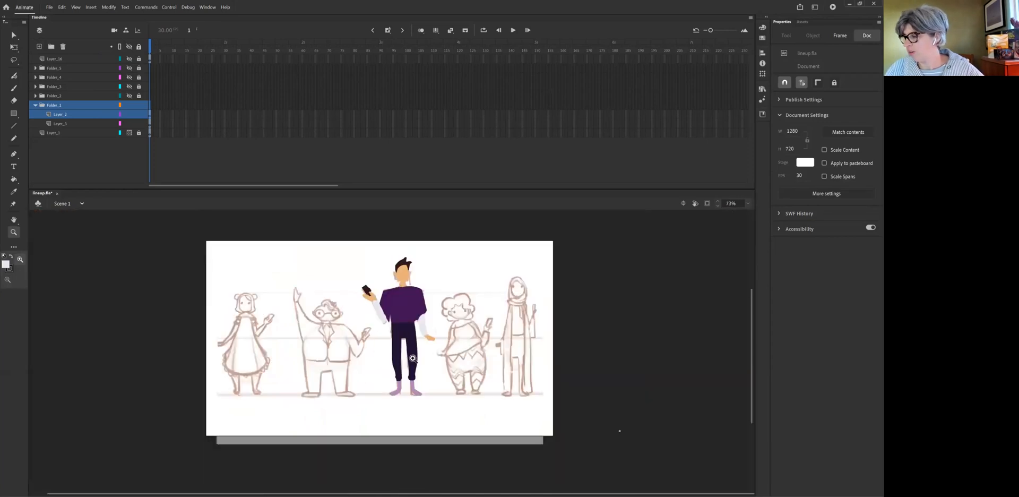